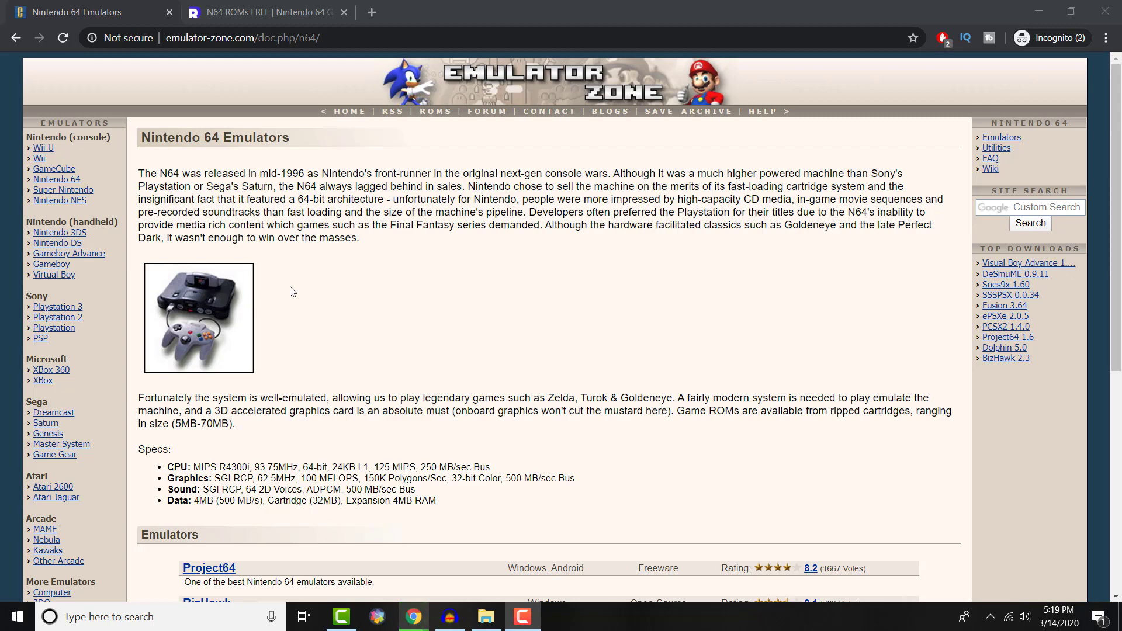
- Review the list of Nintendo 64 emulators, mute the sound and switch to the N64 ROMs page
scroll(292, 291, down, 1)
scroll(292, 291, down, 1)
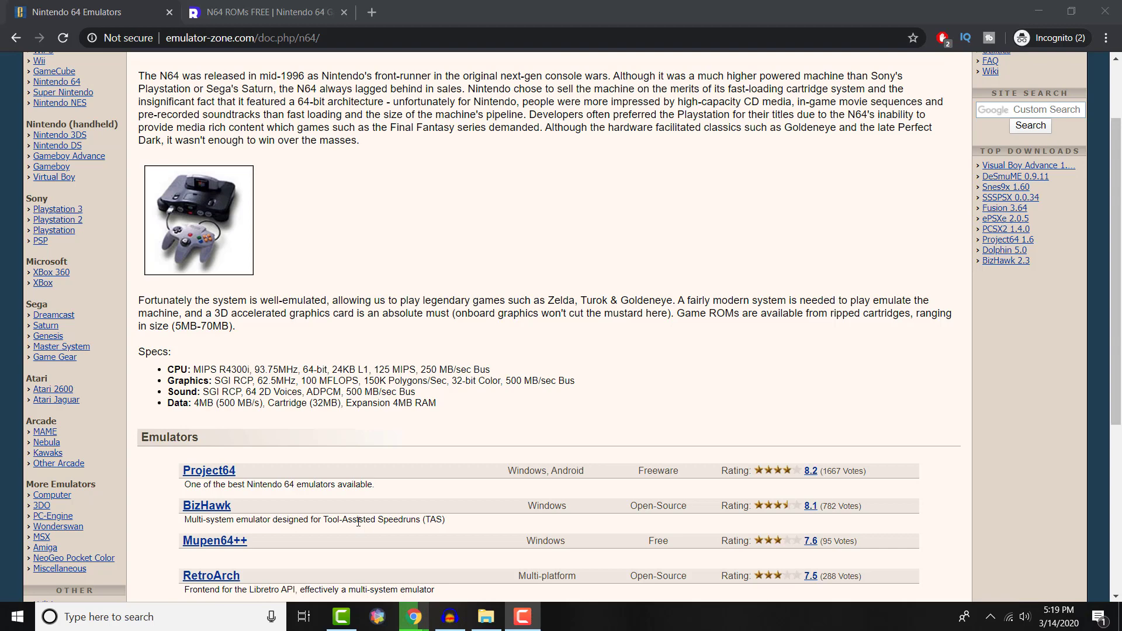
key(XF86AudioMute)
click(275, 8)
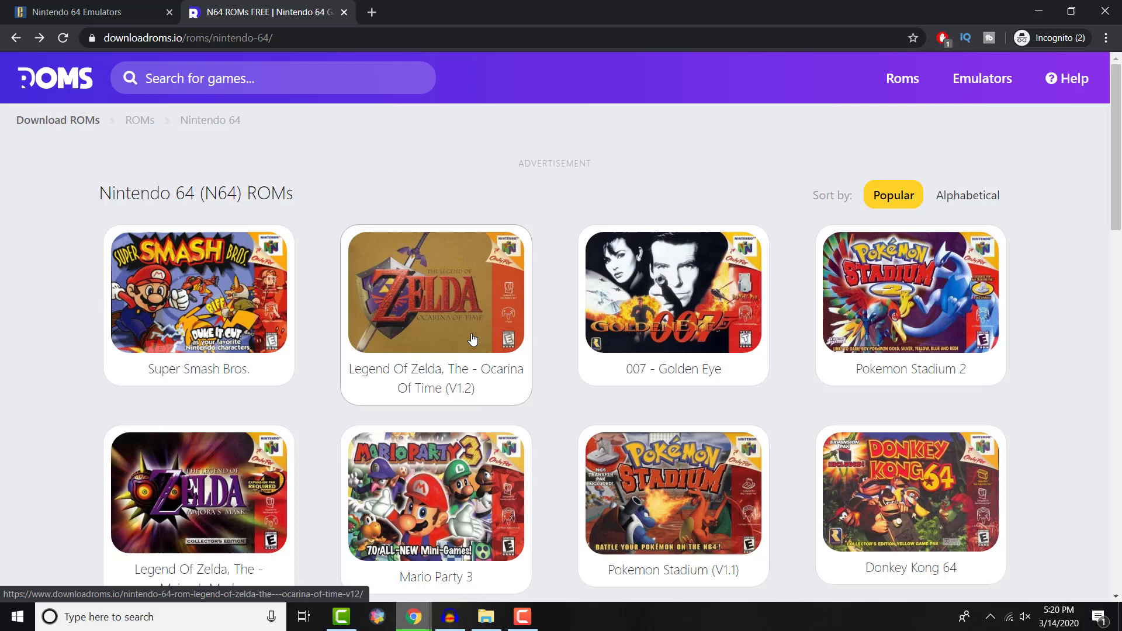
- Switch to the BizHawk-2.3 folder in File Explorer and select EmuHawk.exe
click(486, 615)
click(583, 380)
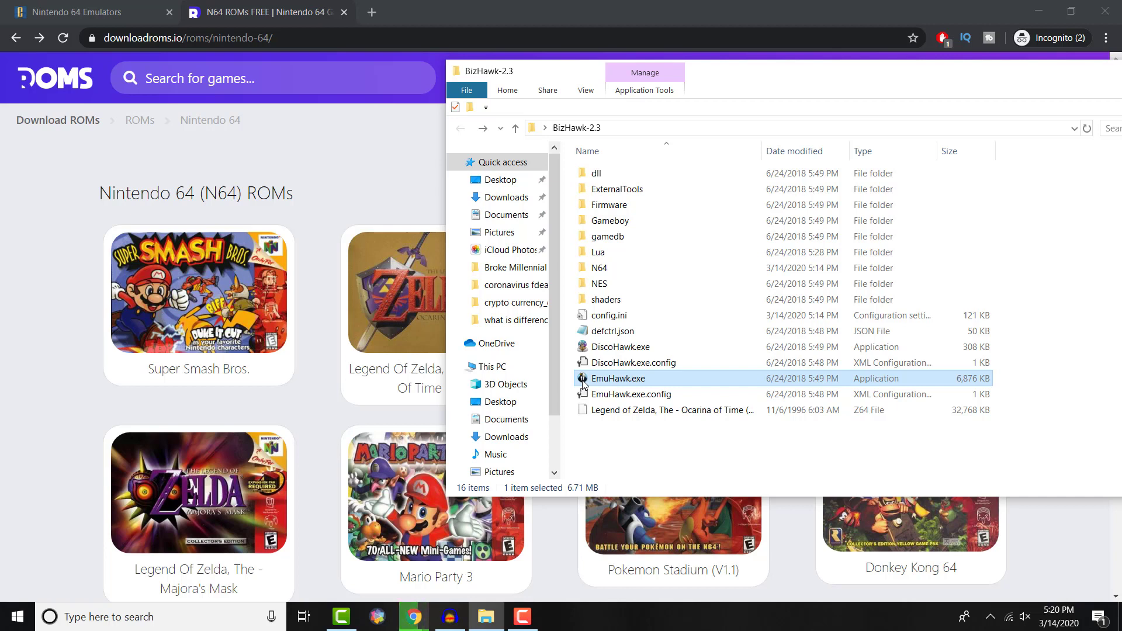
key(Up)
key(Down)
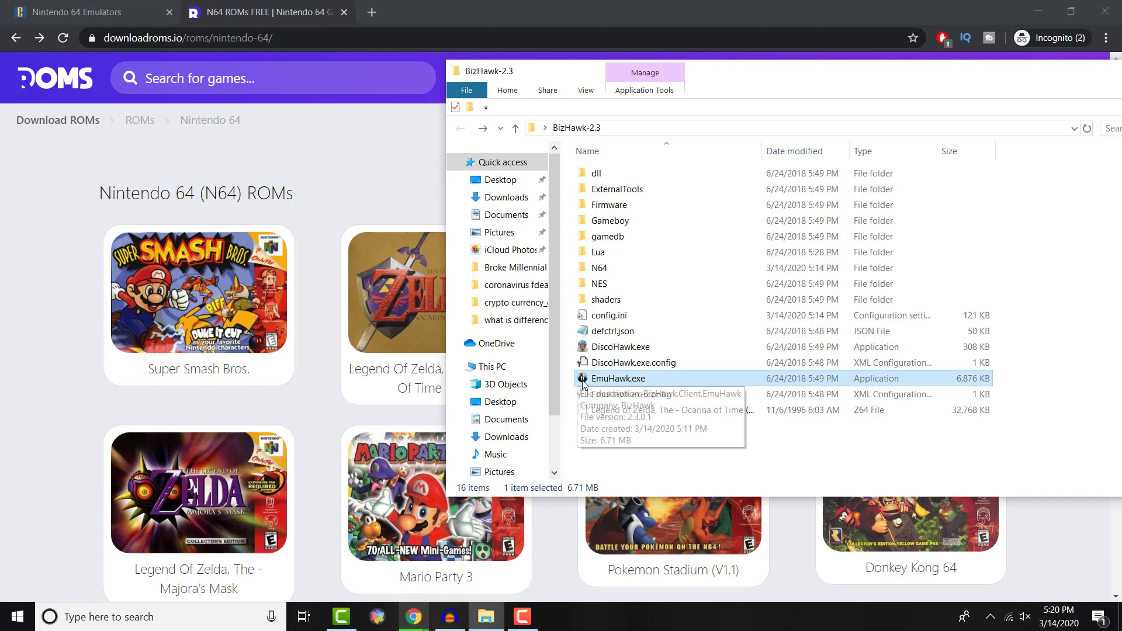
key(Up)
key(Up)
key(Up)
key(Up)
key(Up)
key(Up)
key(Up)
key(Up)
key(Up)
key(Up)
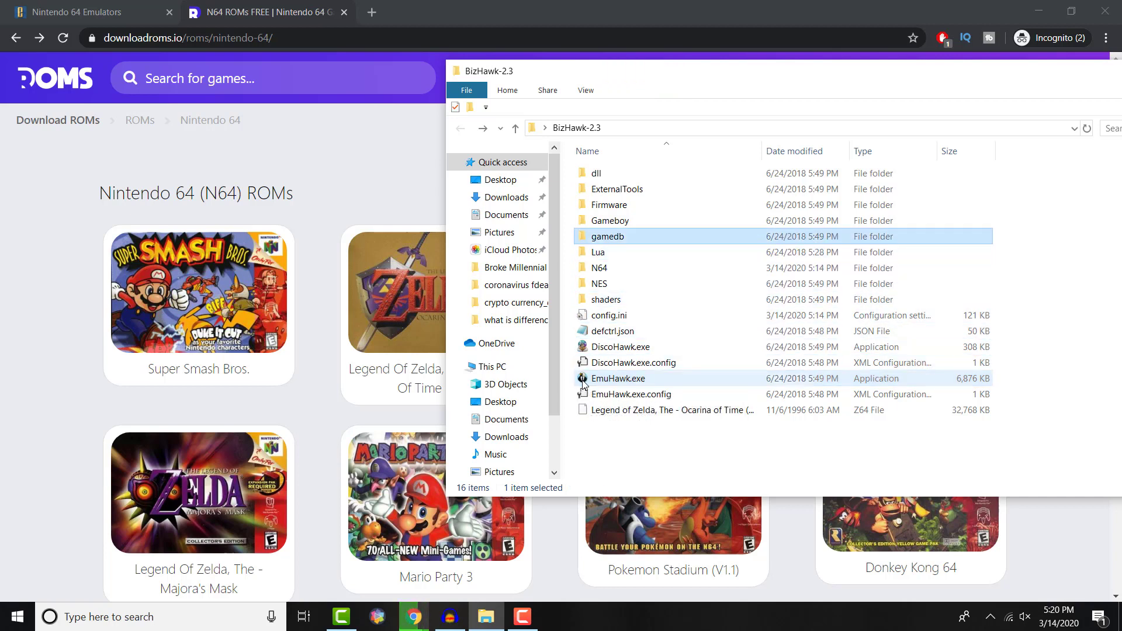
key(Down)
key(Down)
key(Down)
key(Down)
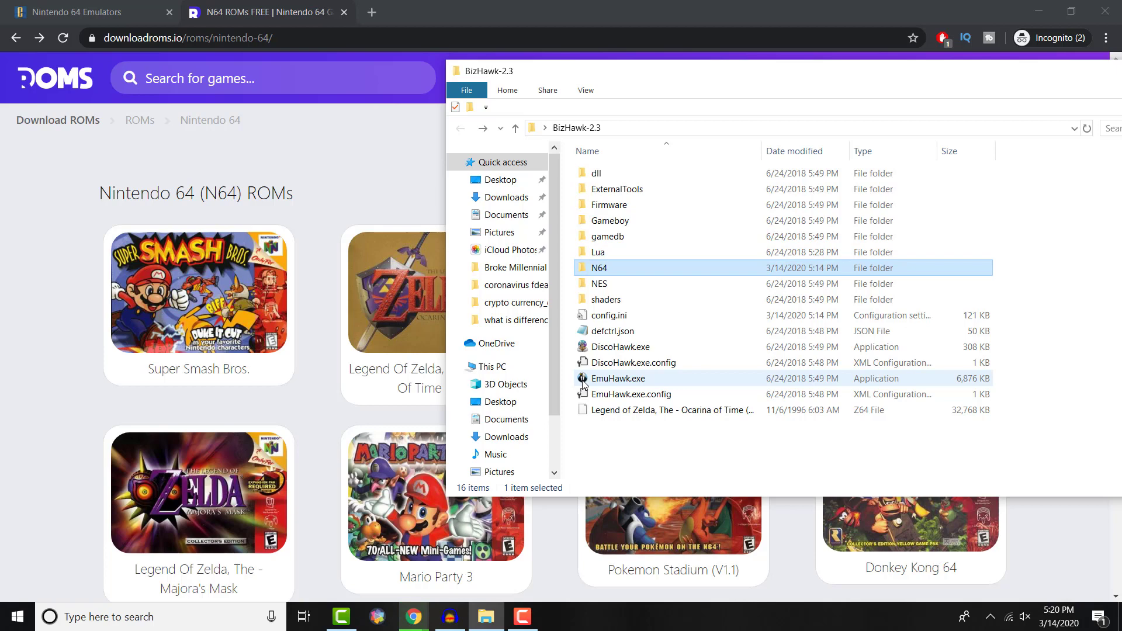
- Launch EmuHawk.exe from the BizHawk-2.3 folder
click(608, 396)
key(Up)
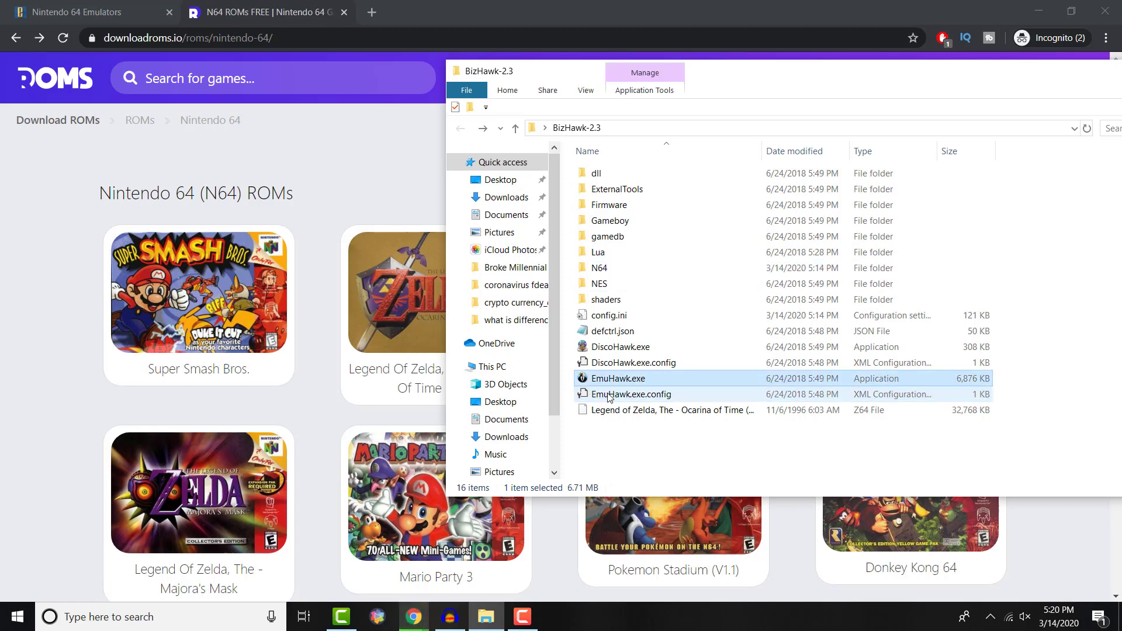
key(Return)
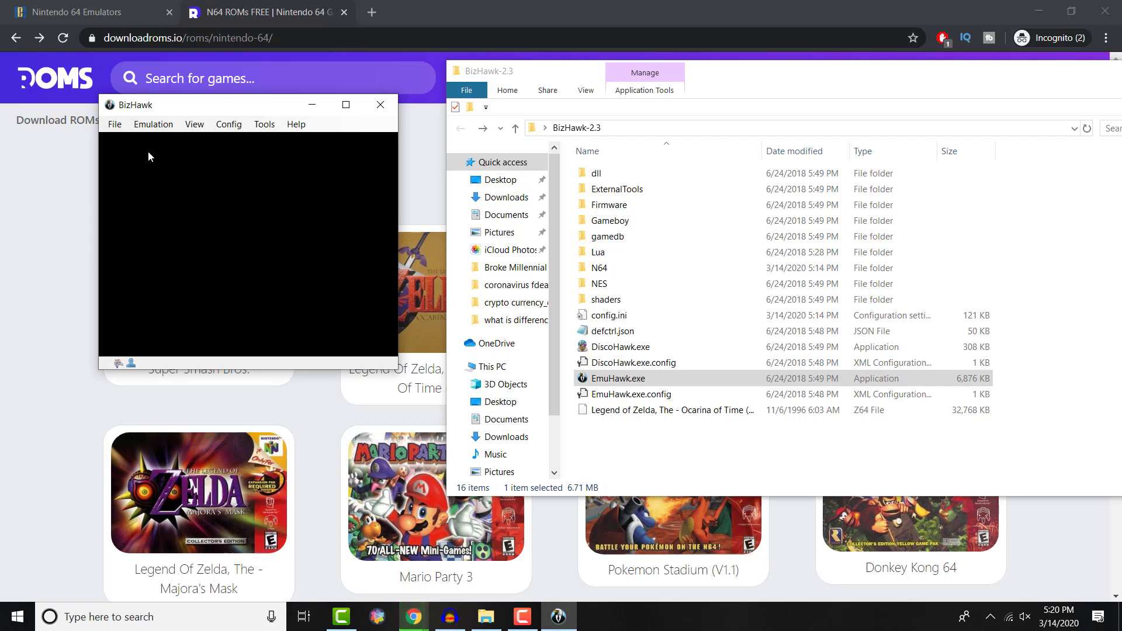
click(116, 124)
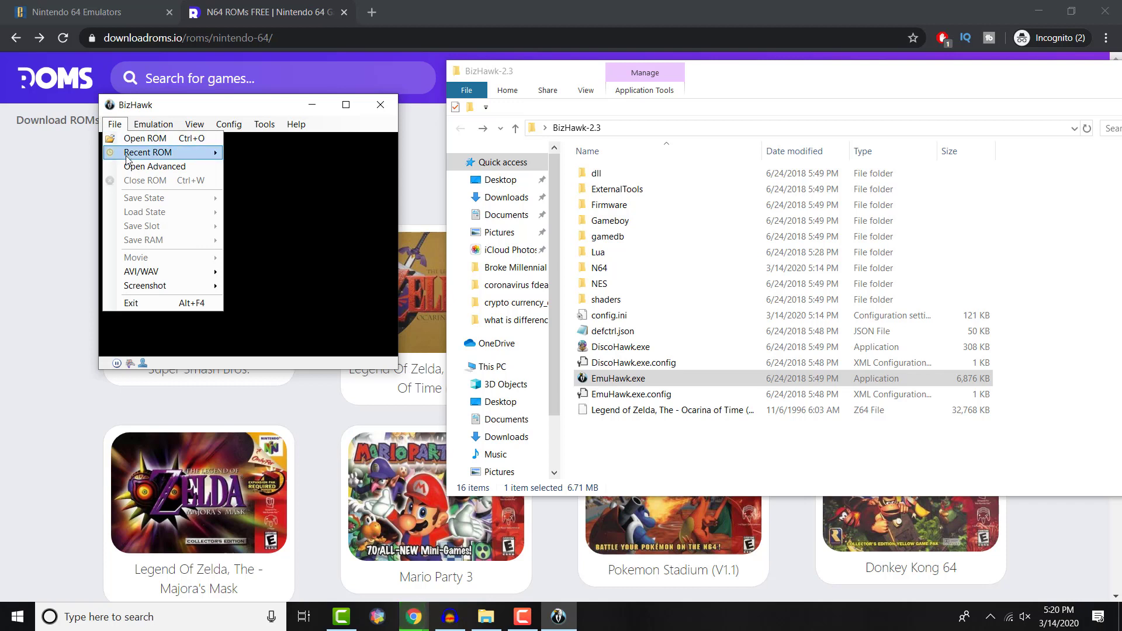
mouse_move(155, 276)
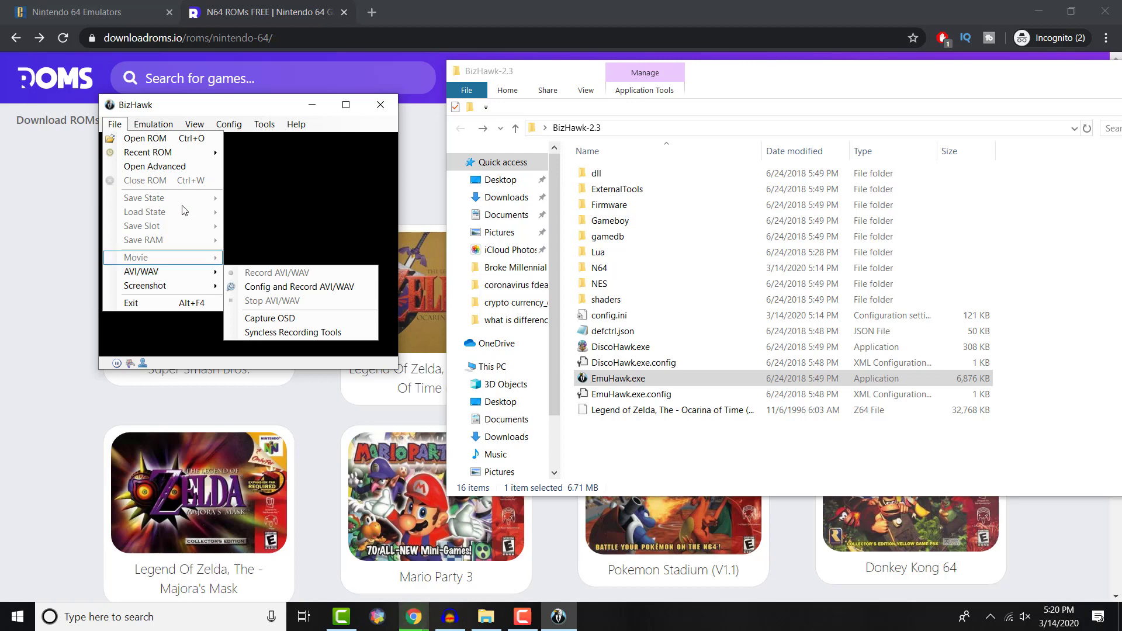
click(197, 112)
click(176, 125)
mouse_move(188, 130)
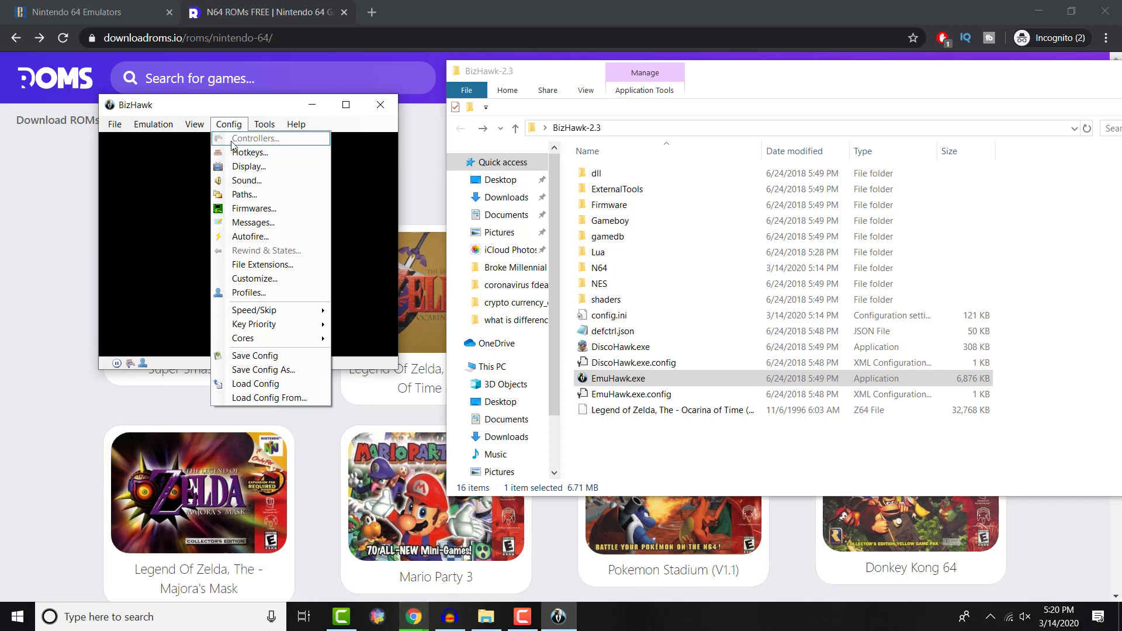
mouse_move(278, 120)
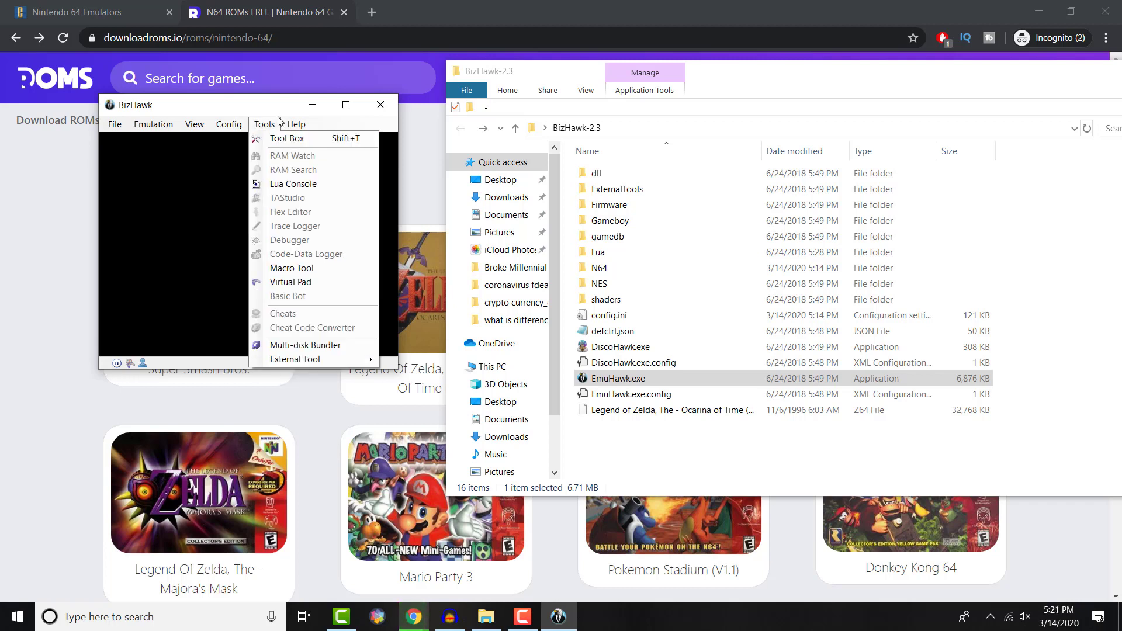
click(307, 127)
- Load the Legend of Zelda, The - Ocarina of Time ROM into the emulator
click(112, 125)
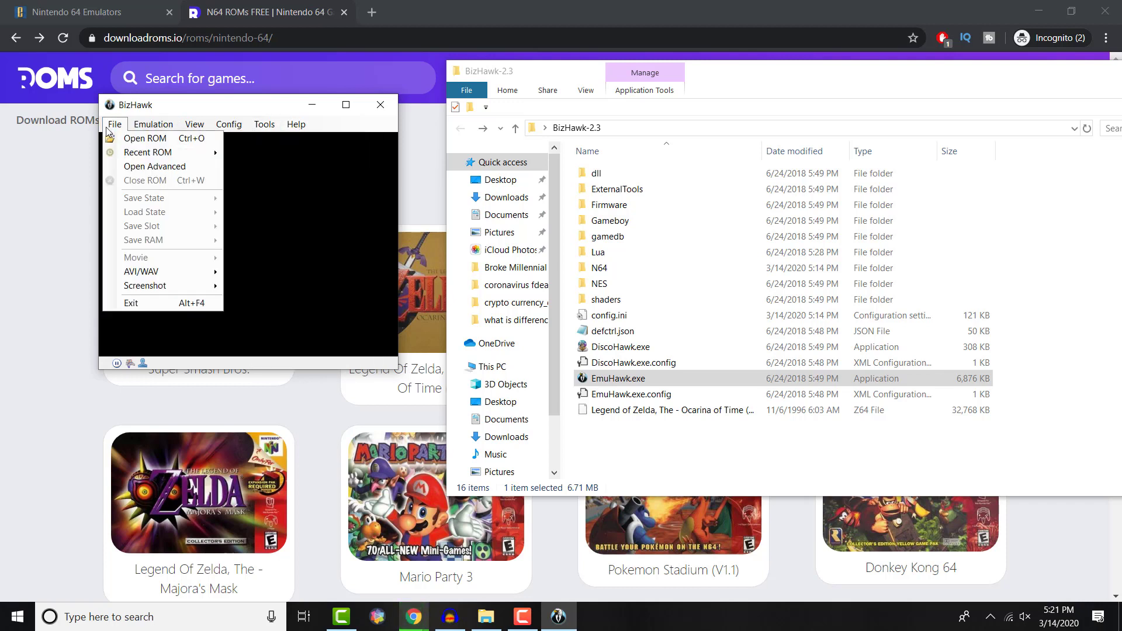
click(129, 138)
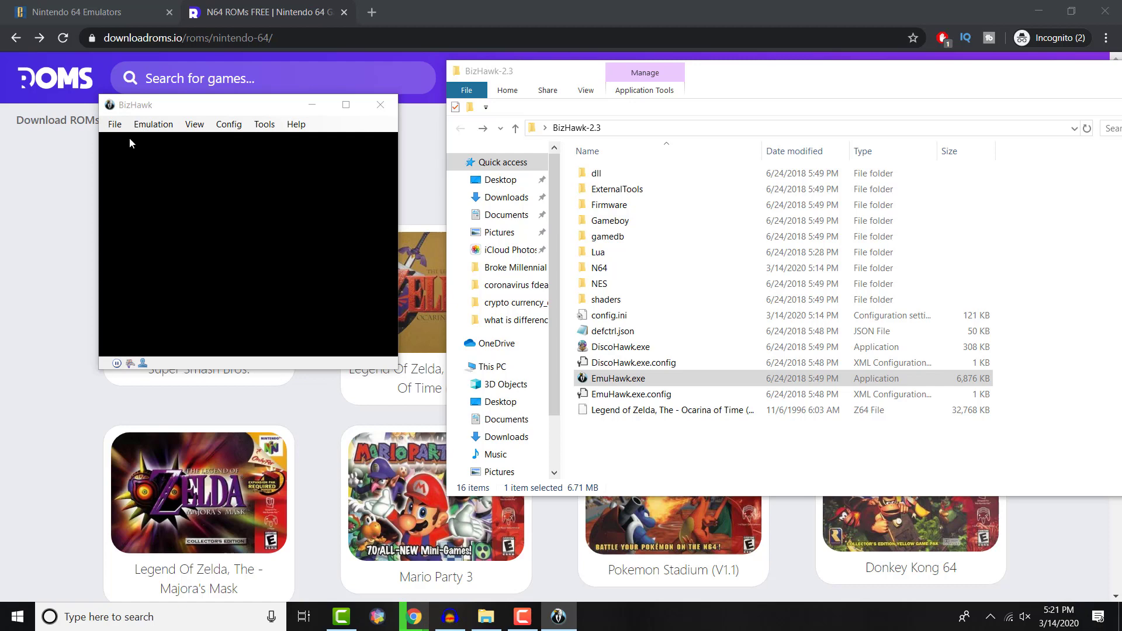
double_click(231, 299)
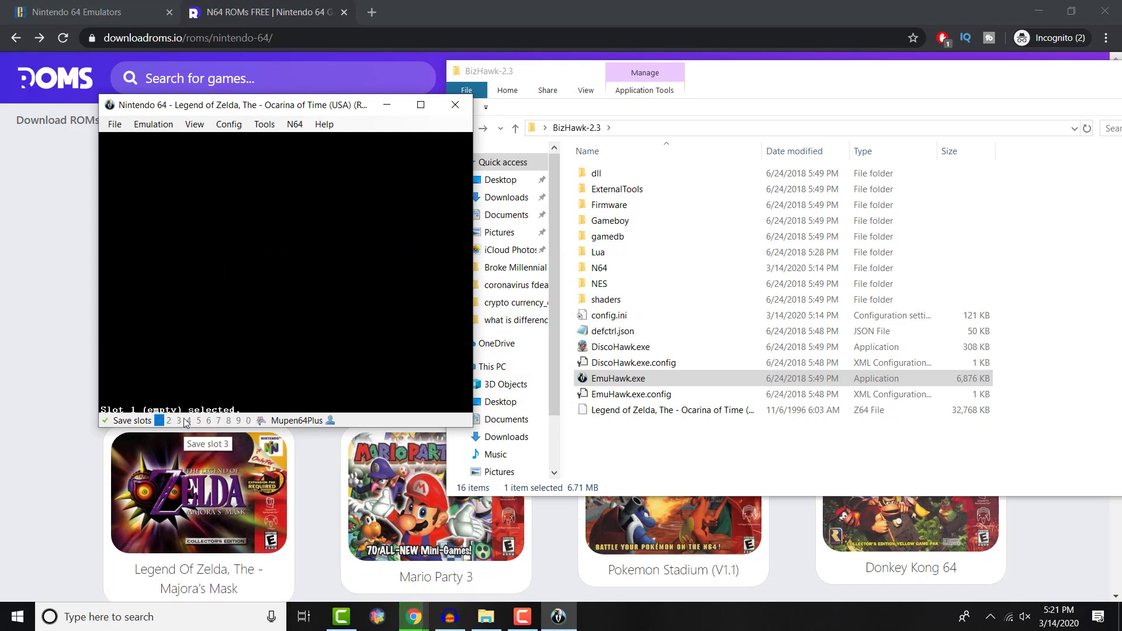
- Select save slot 1, start the game from its title screen and choose File 1 for a new save
key(1)
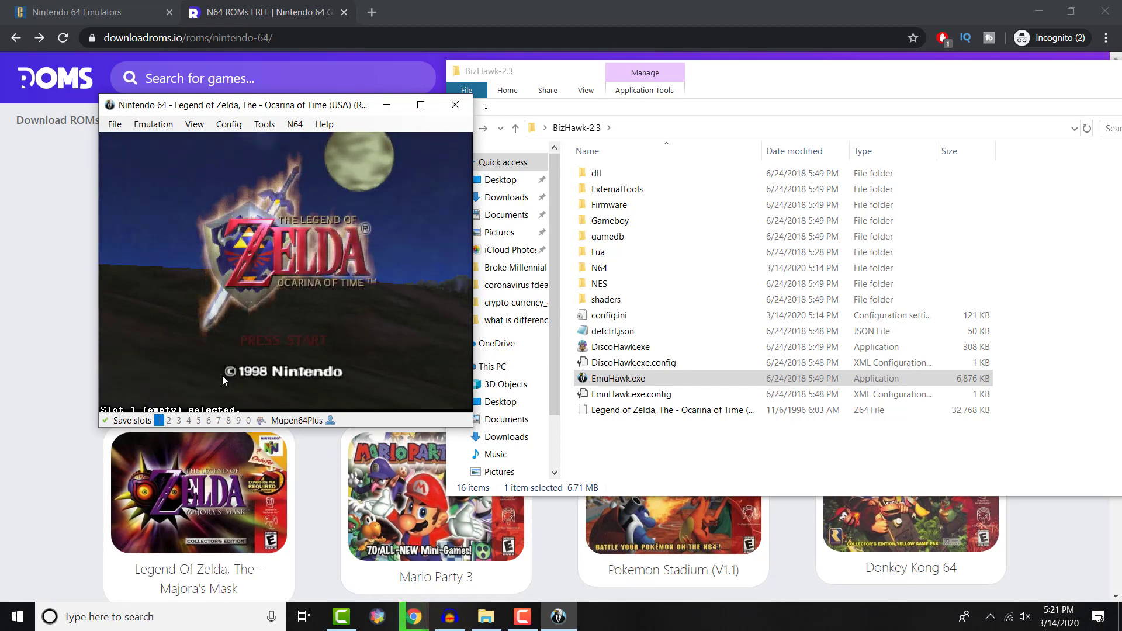
key(Return)
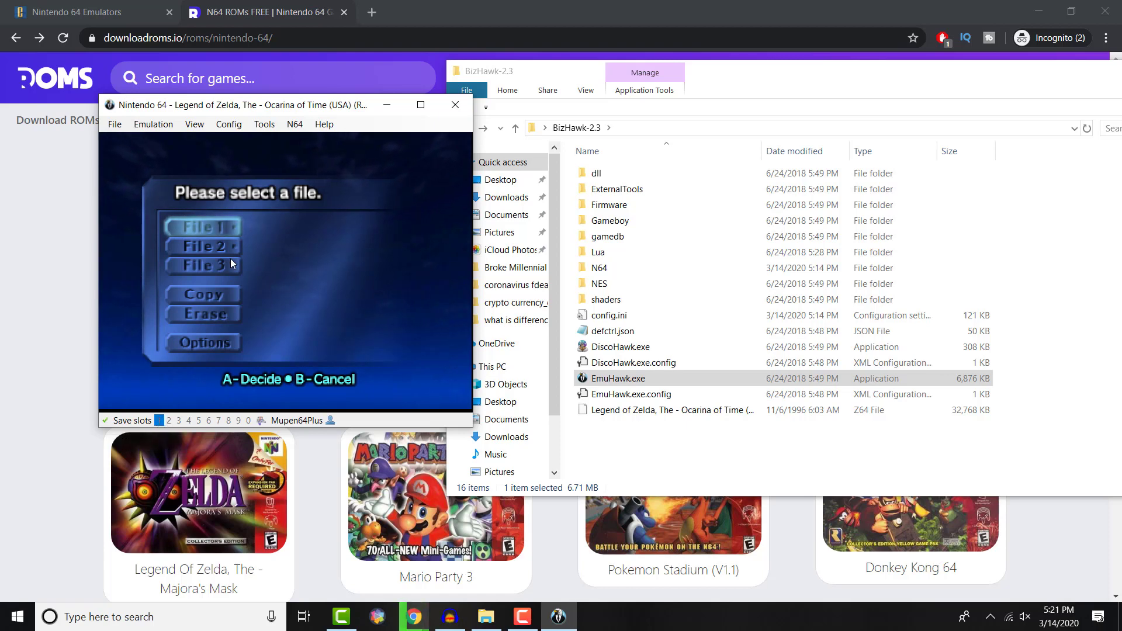
key(Return)
- Name the File 1 save "i" and start playing it
key(Left)
key(Left)
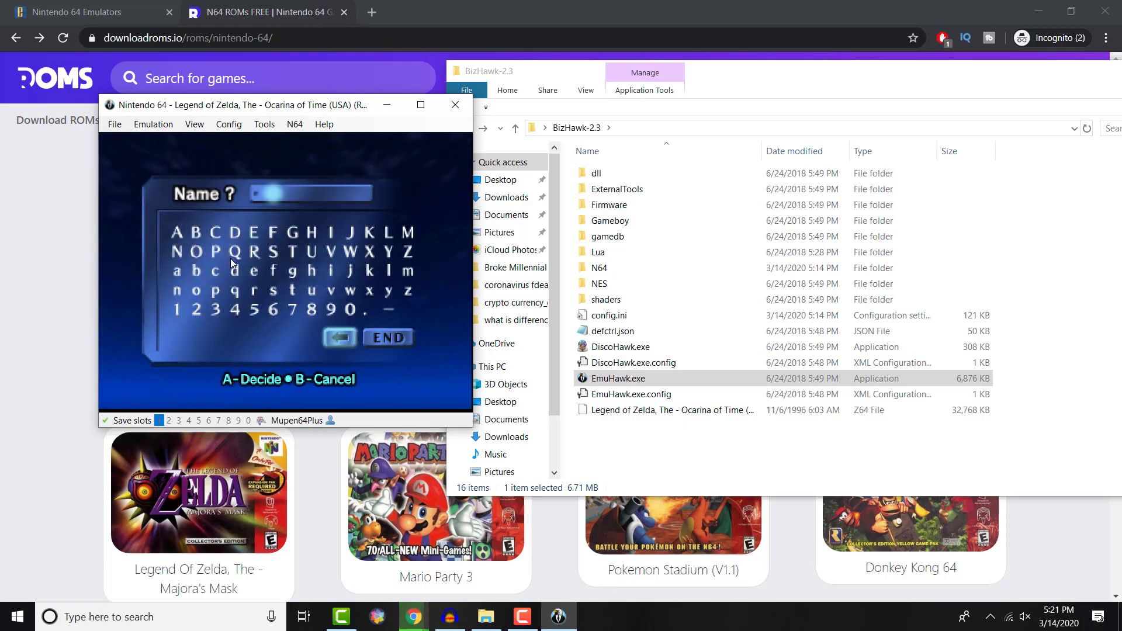
key(Right)
key(Up)
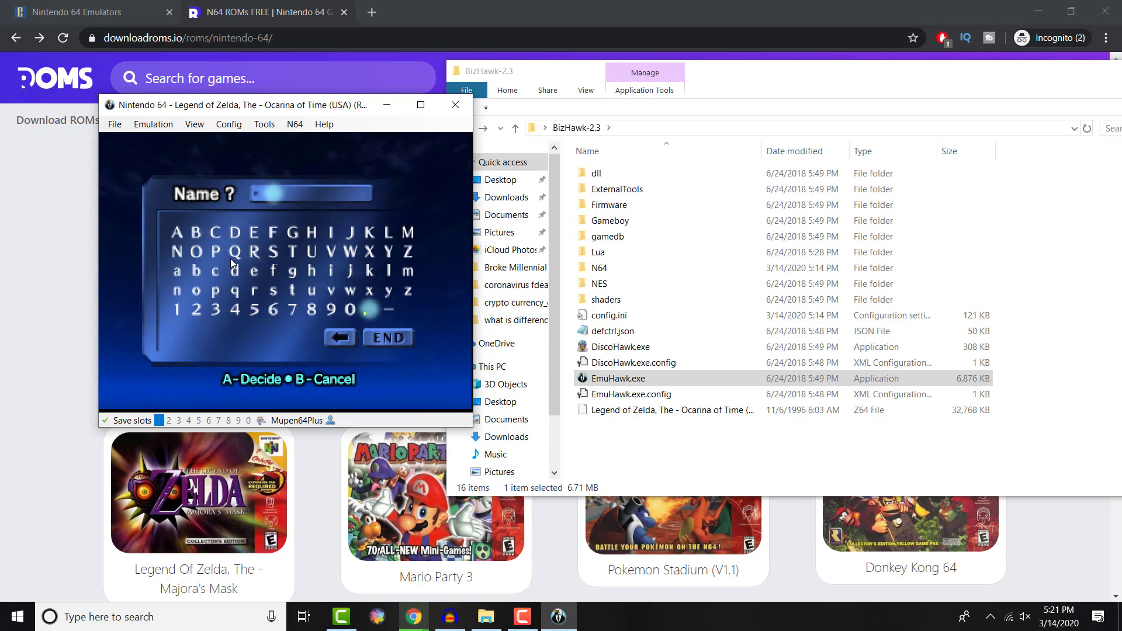
key(Up)
key(Up)
key(Left)
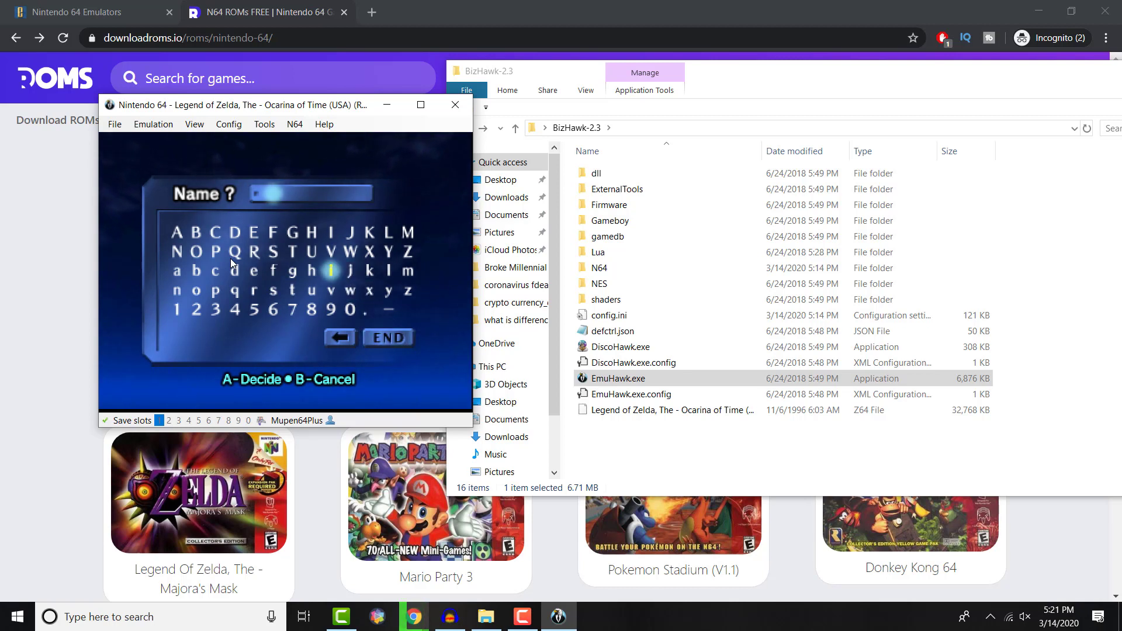
key(x)
key(Return)
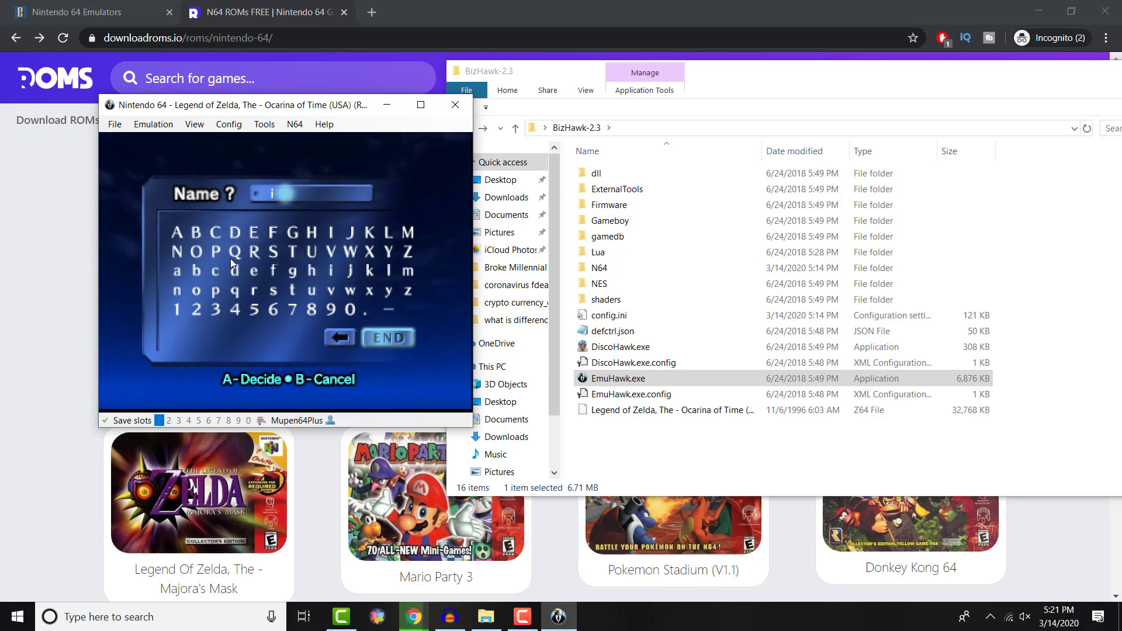
key(x)
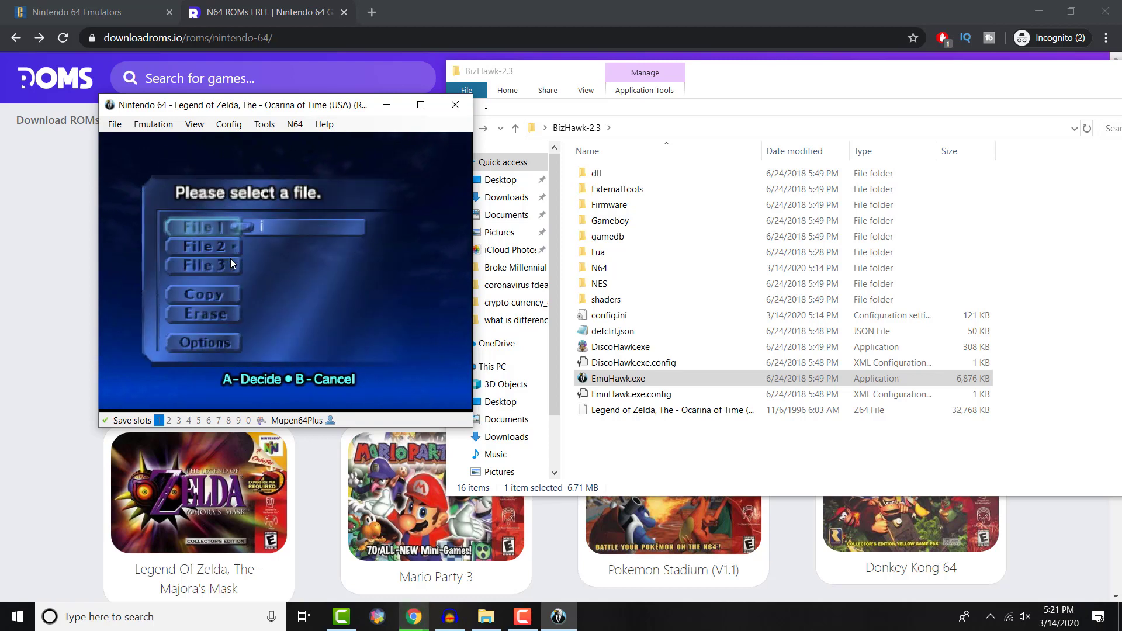
key(x)
key(x)
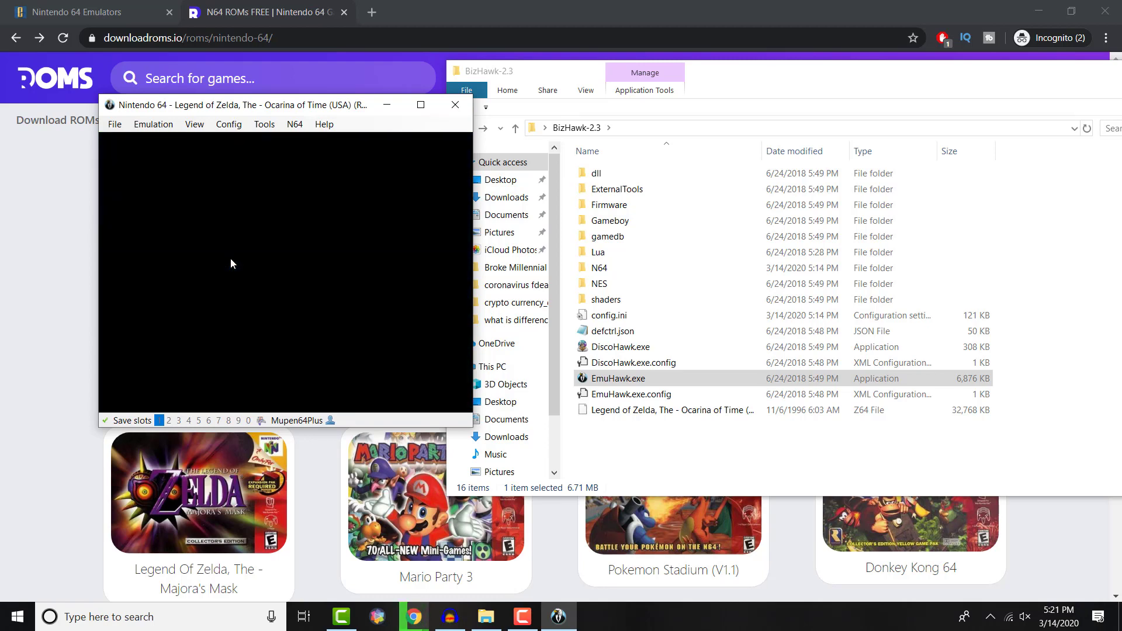
- Turn on the FPS display over the running game
click(193, 124)
click(194, 124)
click(195, 124)
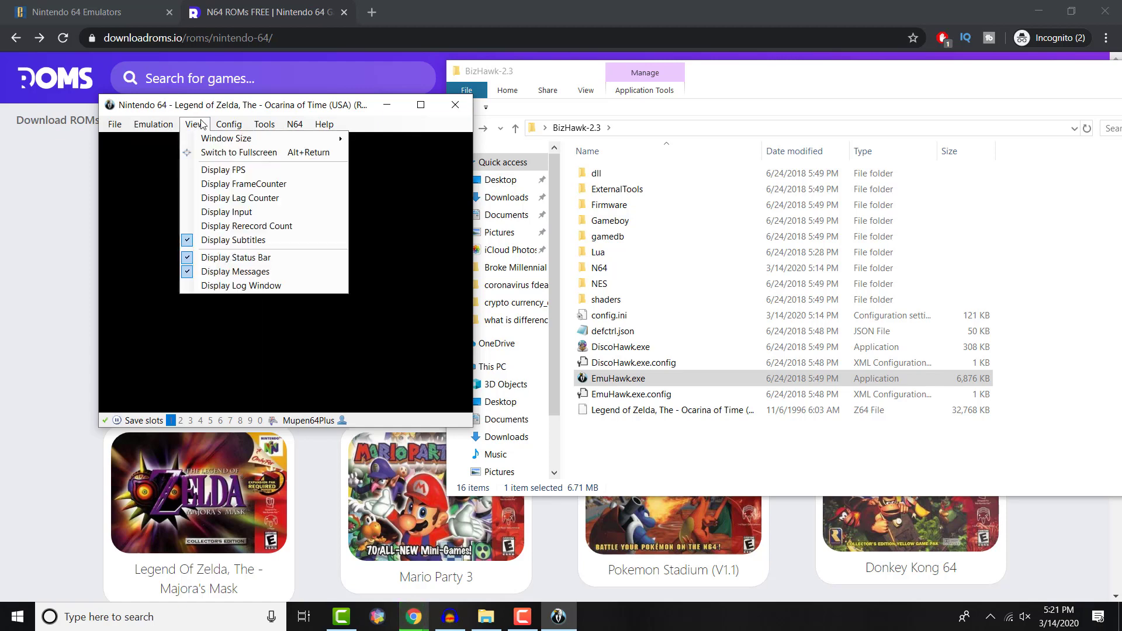
click(206, 170)
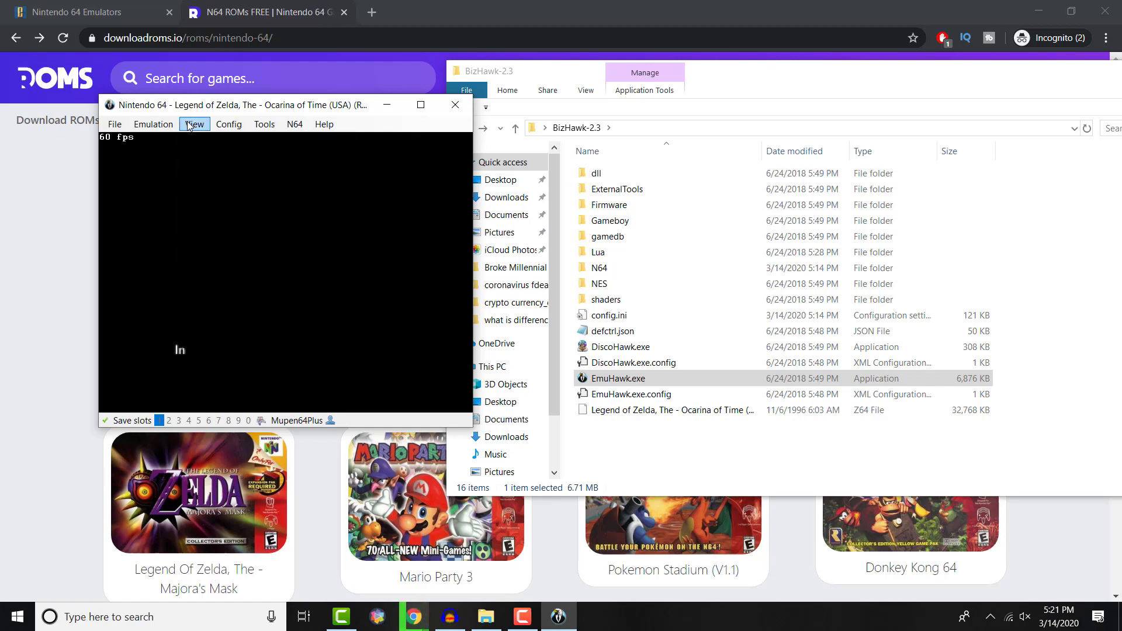
- Turn on the frame counter and lag counter displays
click(194, 124)
click(204, 185)
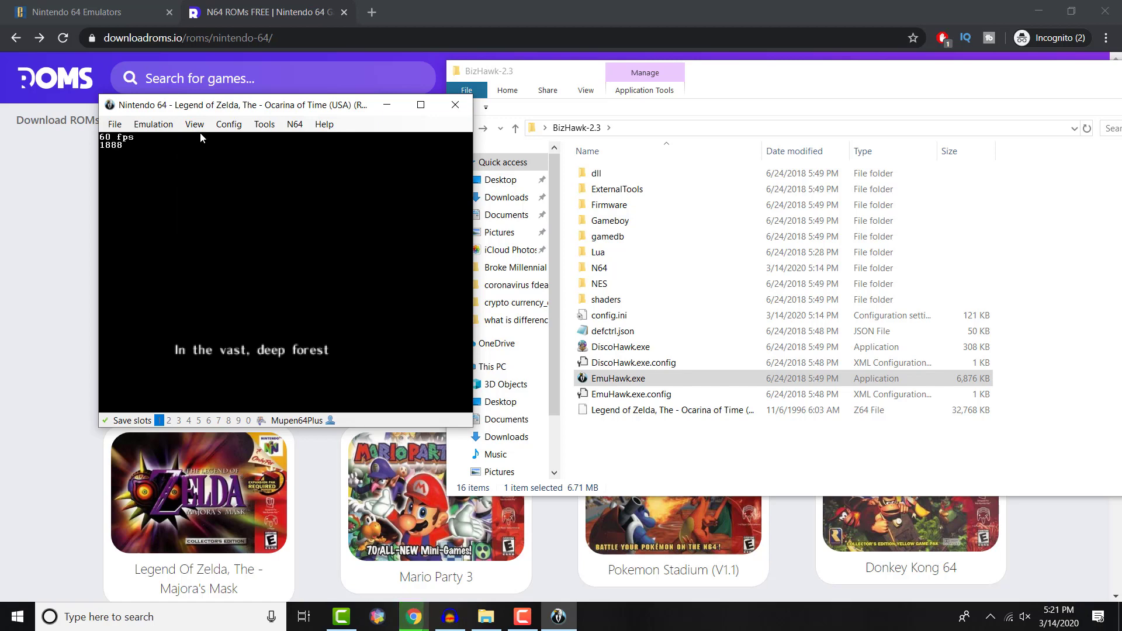
click(196, 124)
click(227, 197)
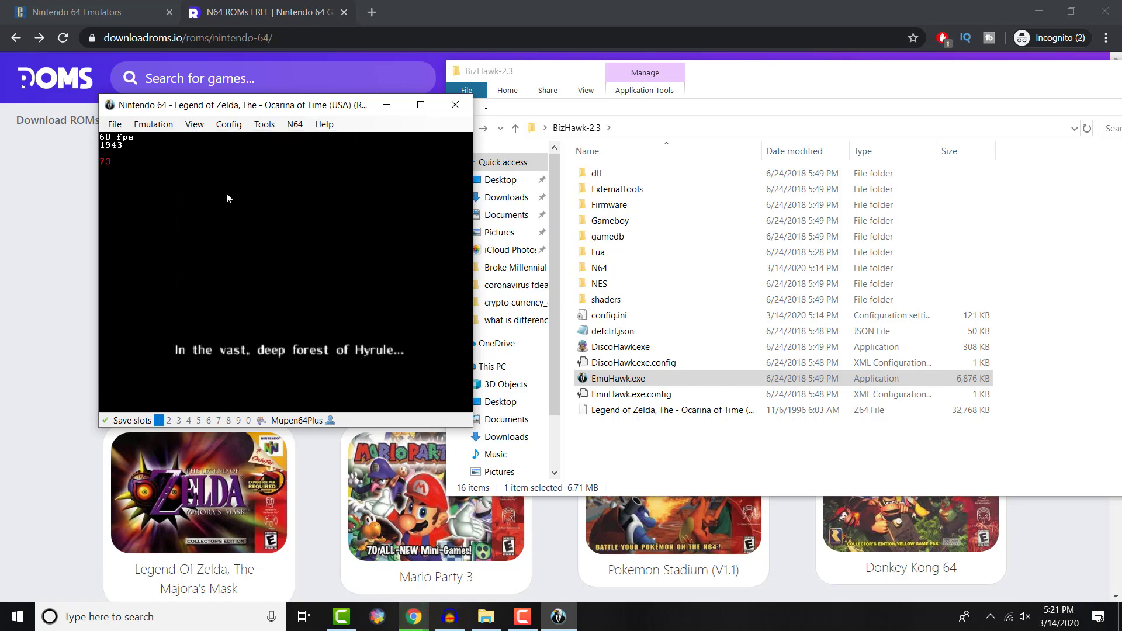
- Turn off the lag counter and frame counter displays
click(194, 124)
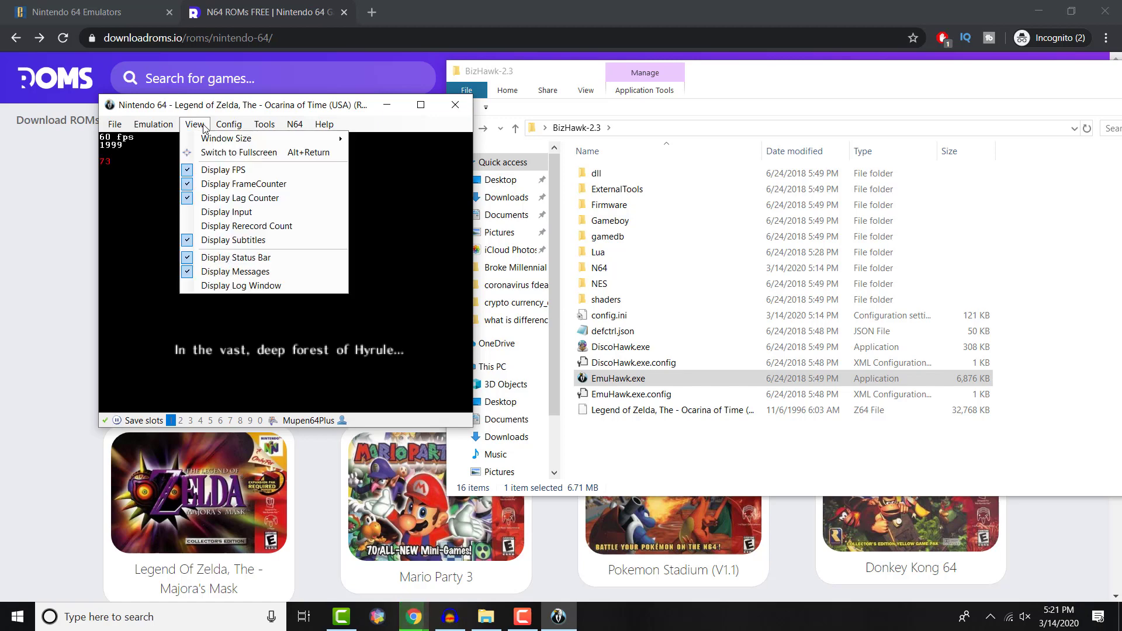
click(211, 198)
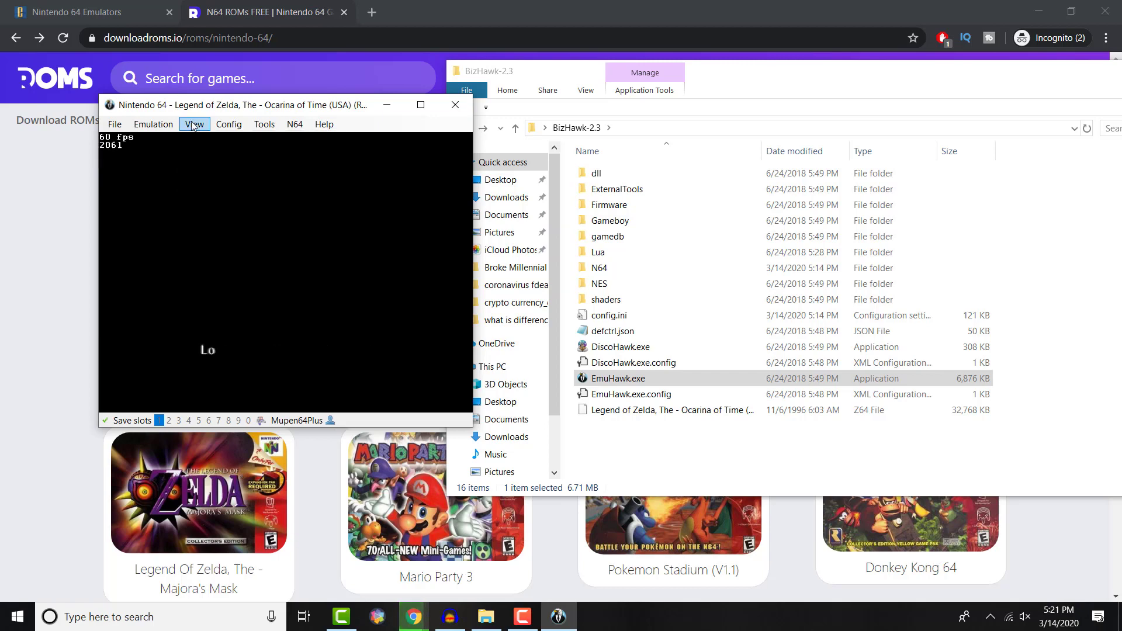
click(194, 124)
click(213, 187)
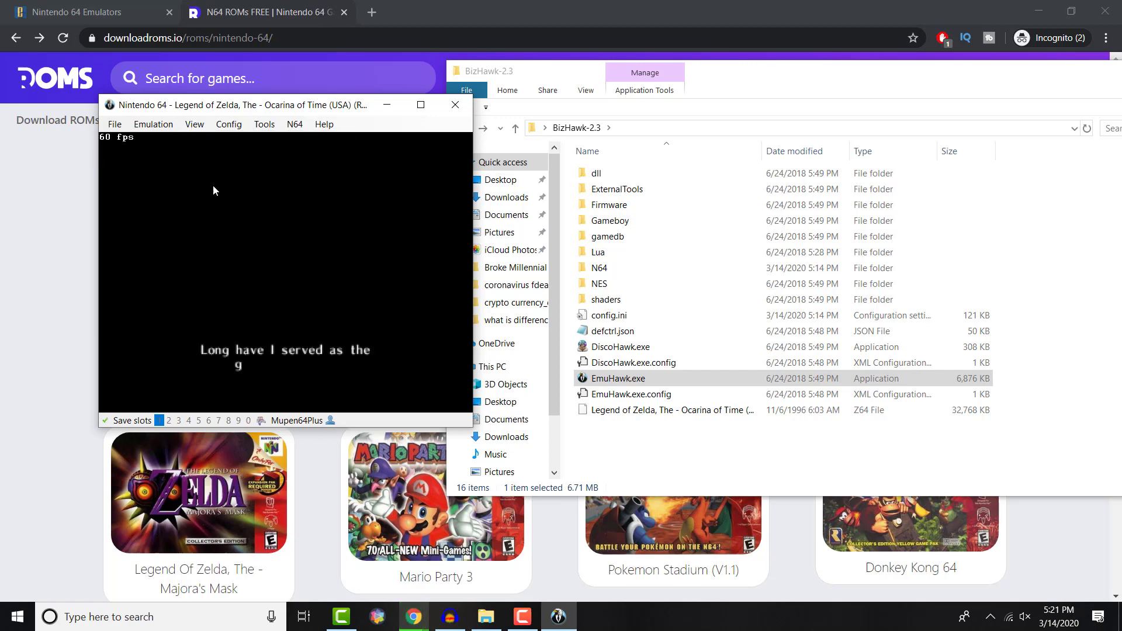